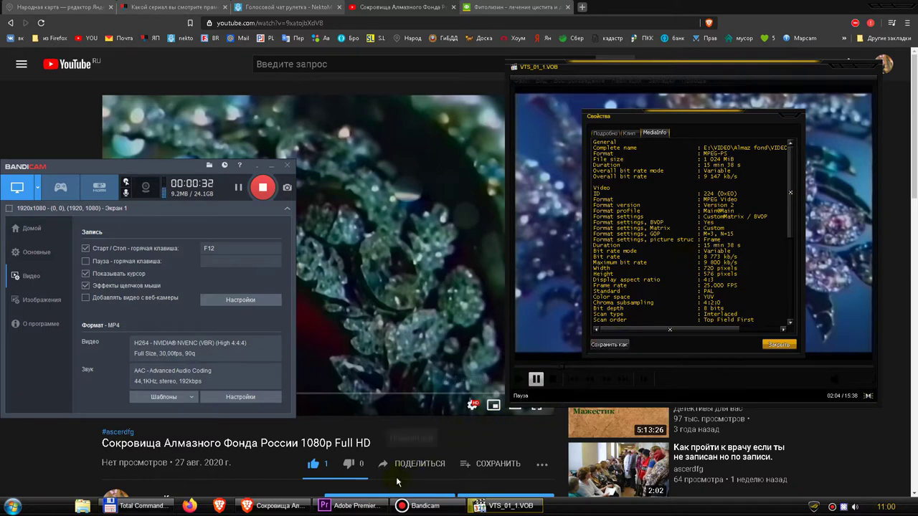
Switch to Premiere Pro and add VTS_01_1.VOB from the VIDEO_TS folder in Total Commander to the empty timeline
click(364, 507)
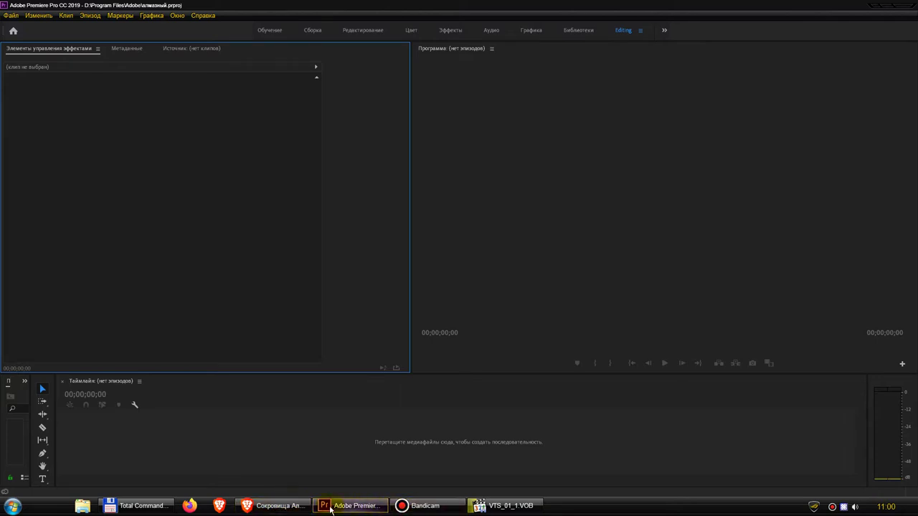
click(160, 510)
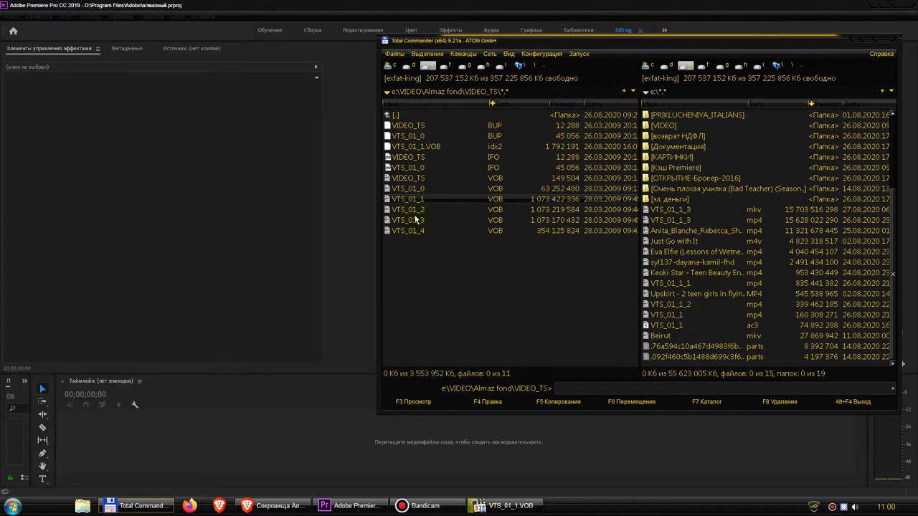
drag(409, 200, 247, 448)
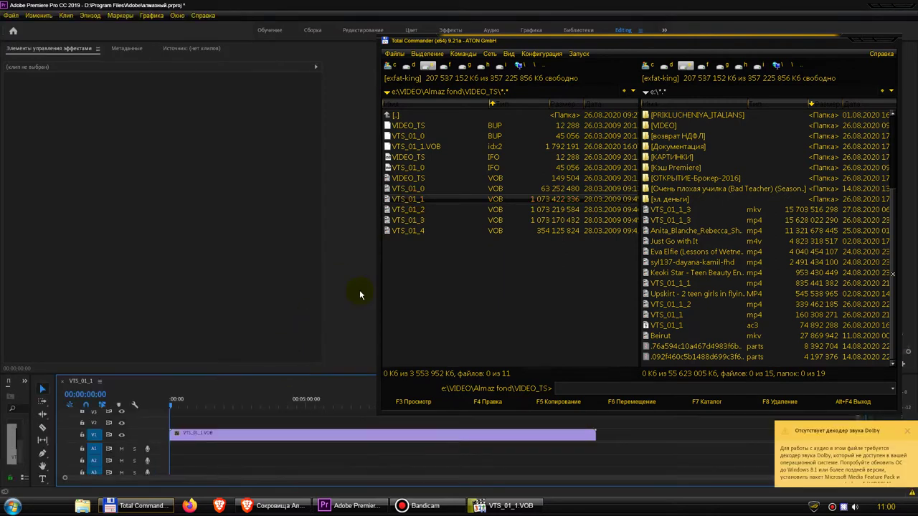
click(372, 5)
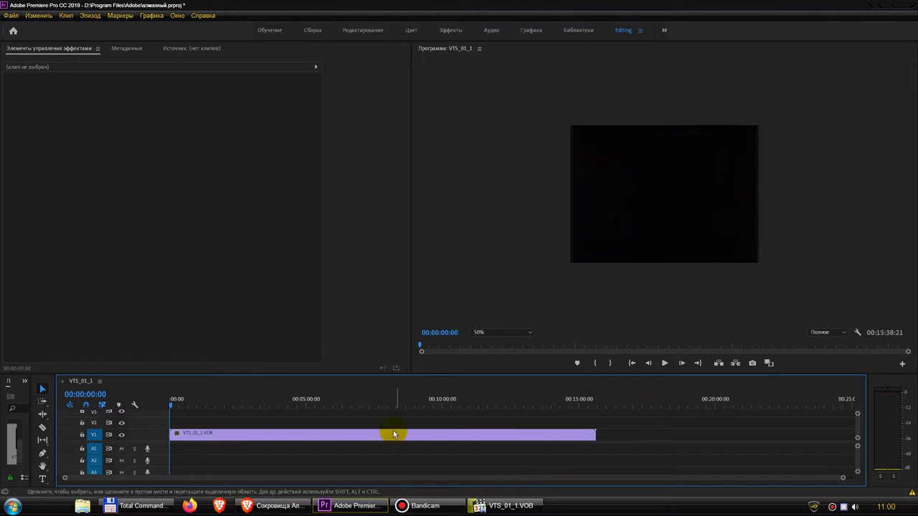
Set the sequence frame size to 1400 by 1080 and accept deleting its preview files
click(89, 16)
click(105, 28)
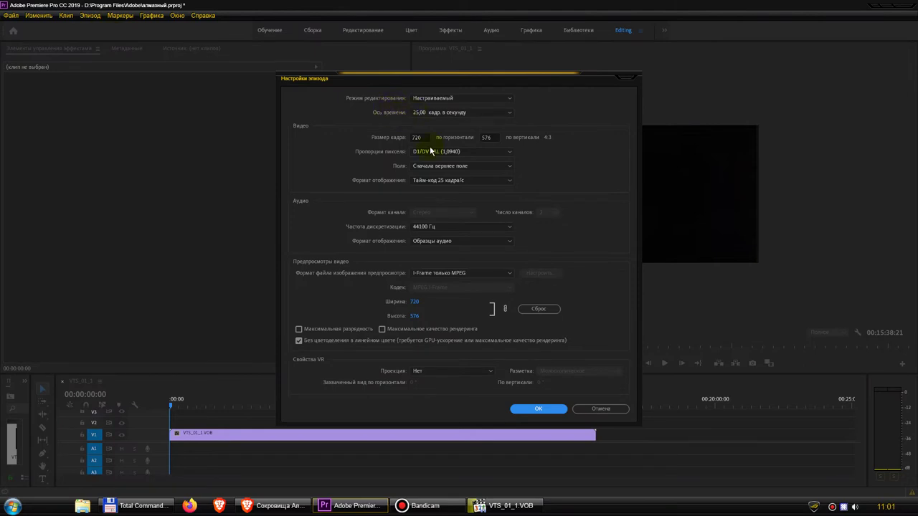
click(495, 137)
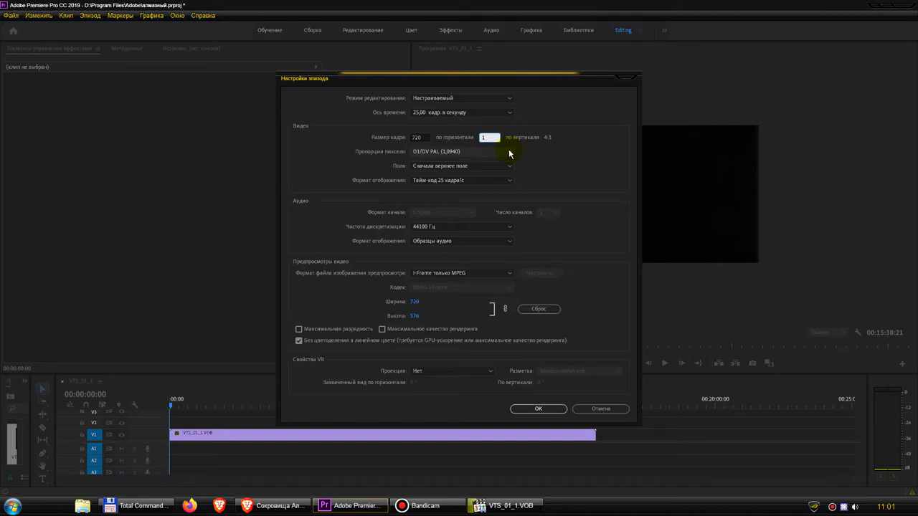
text(1080)
click(424, 137)
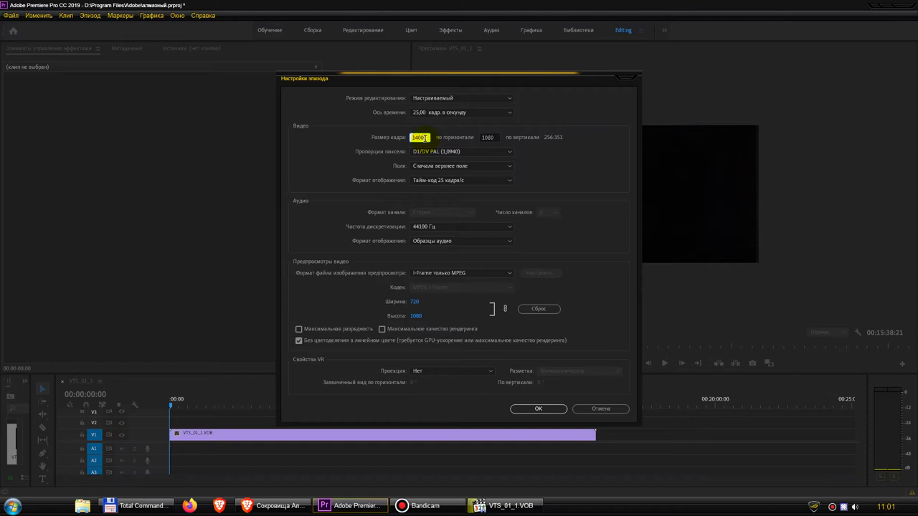
click(530, 410)
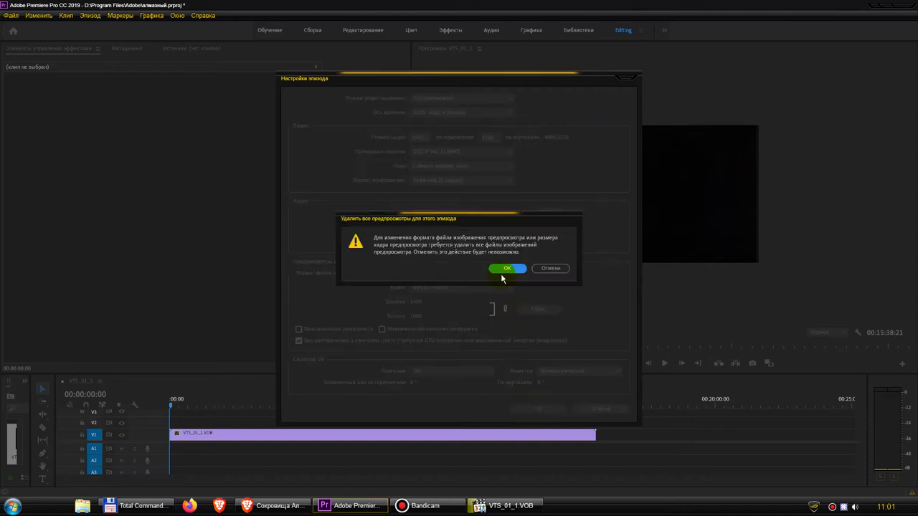
click(505, 269)
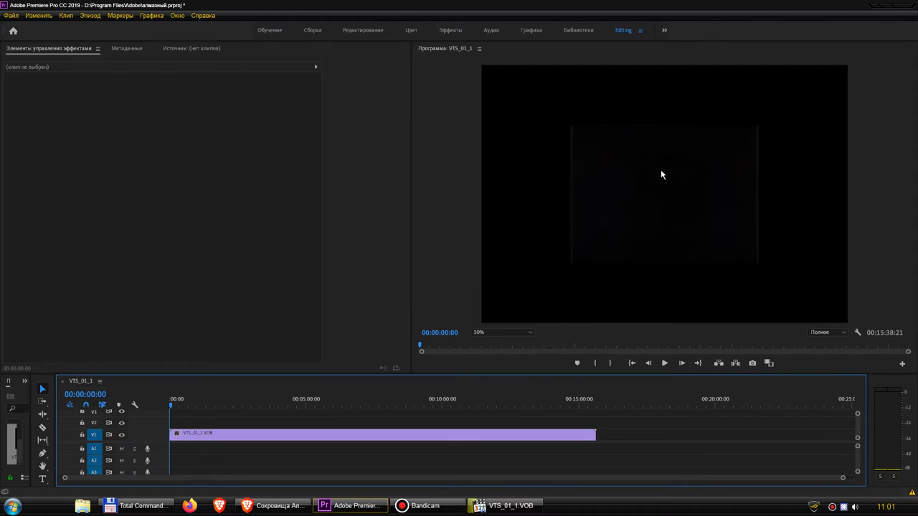
Move the playhead to about 00:02:31 and scale the VTS_01_1.VOB clip to 198 so it fills the frame
click(238, 401)
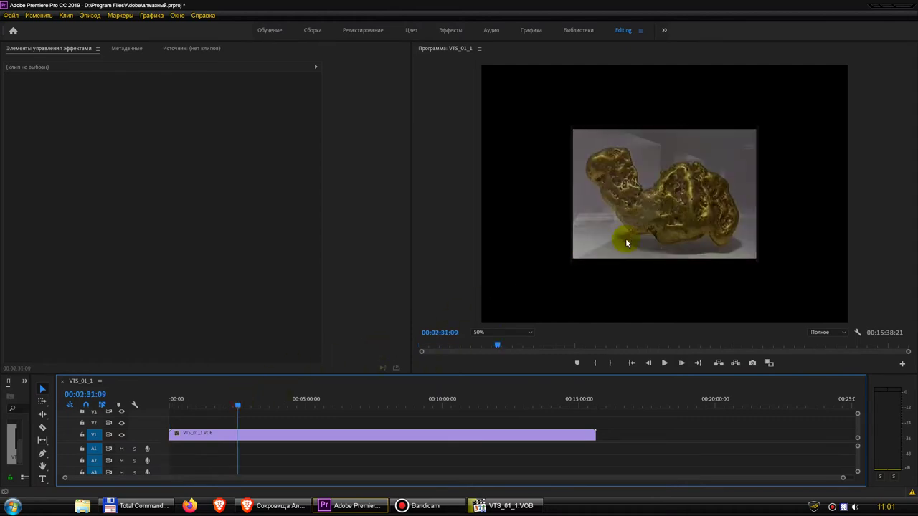
click(369, 438)
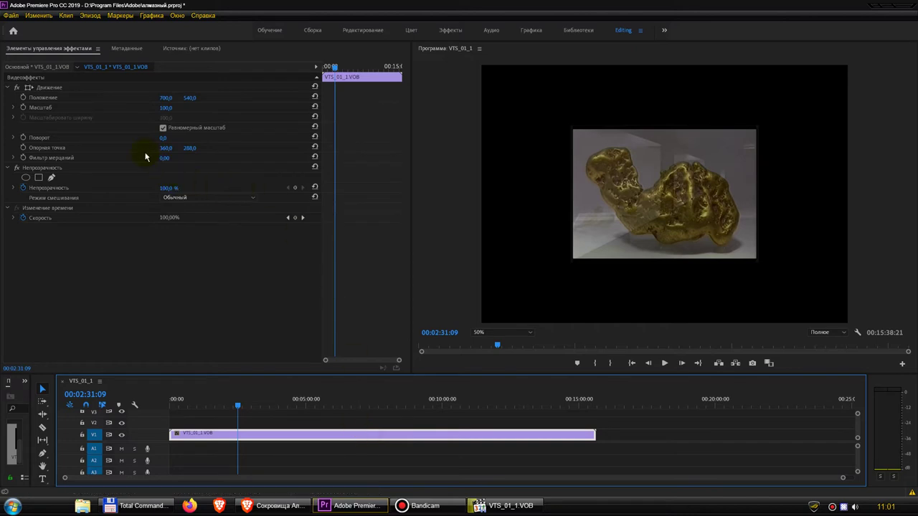
mouse_move(165, 107)
mouse_down()
mouse_move(235, 108)
mouse_move(172, 108)
mouse_up()
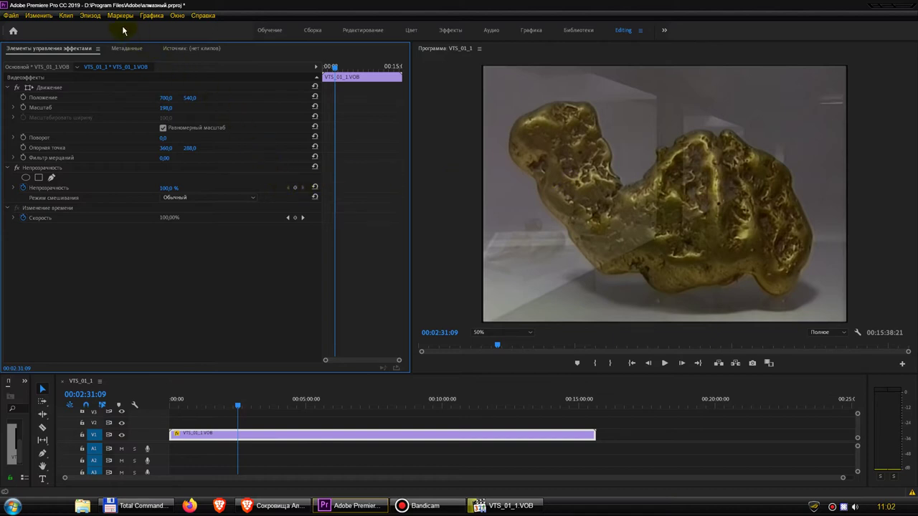
Set the sequence frame width to 1380 and accept deleting its preview files
click(92, 16)
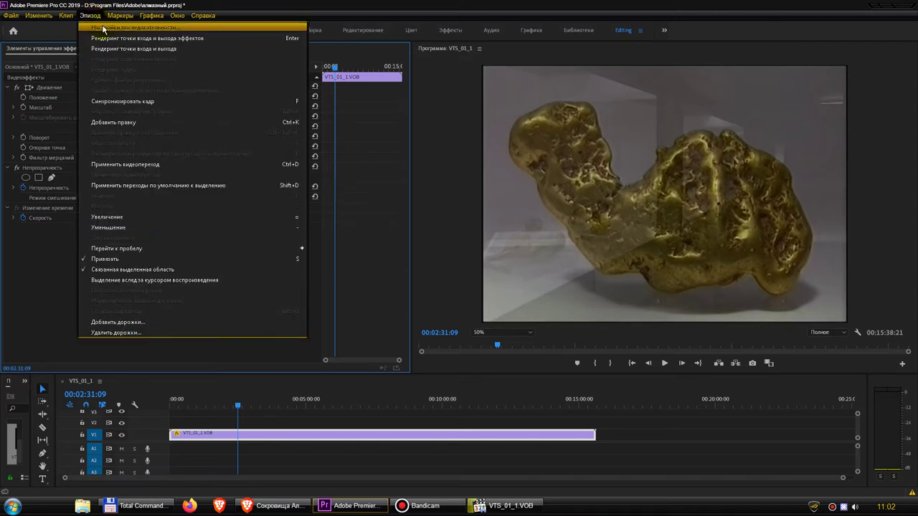
click(104, 27)
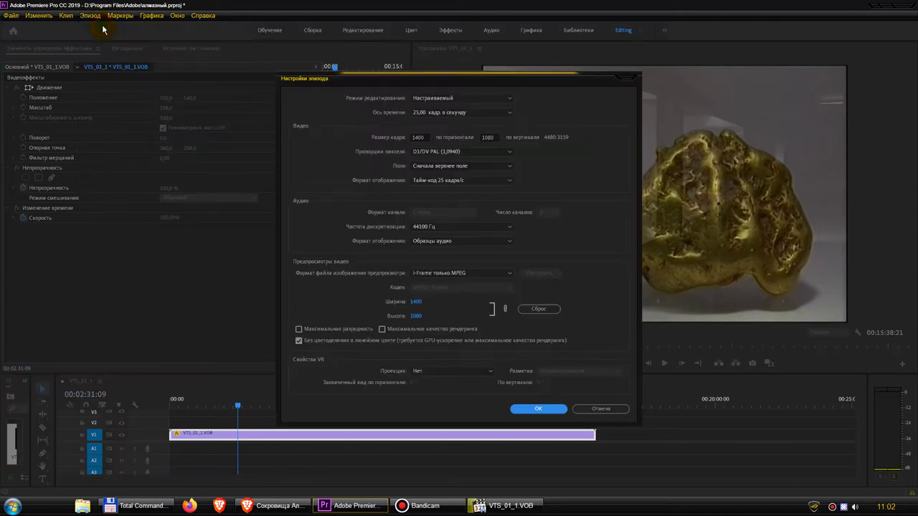
click(420, 137)
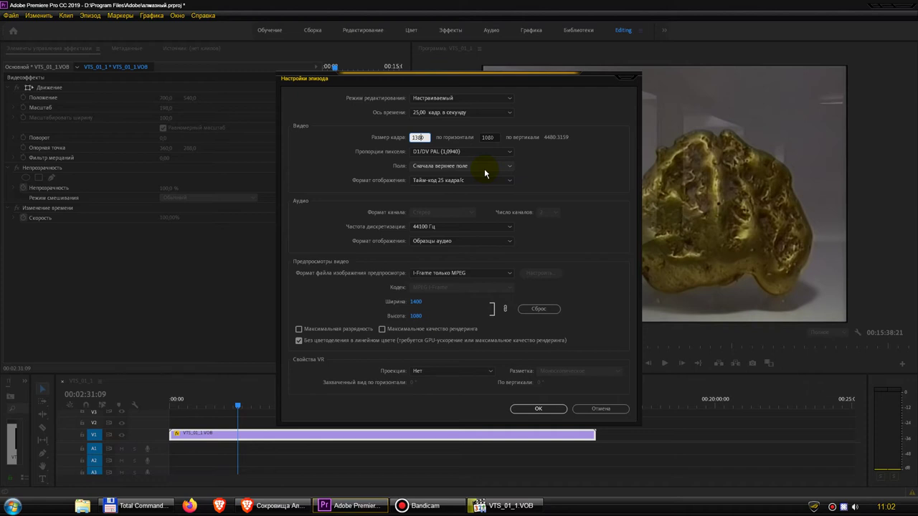
click(529, 411)
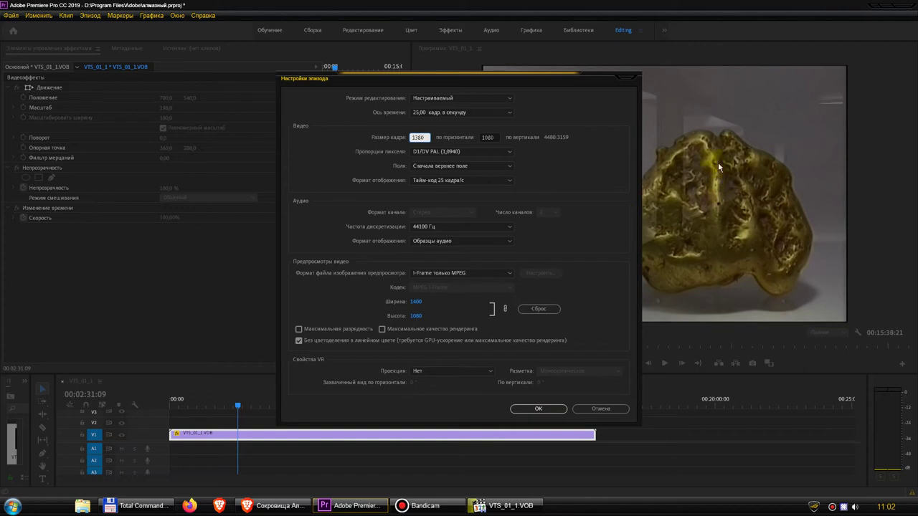
click(365, 157)
click(522, 410)
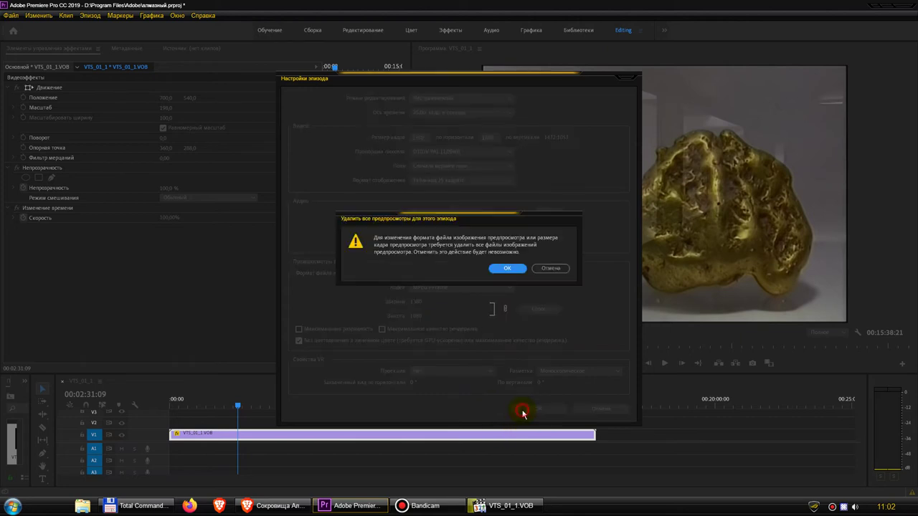
click(503, 268)
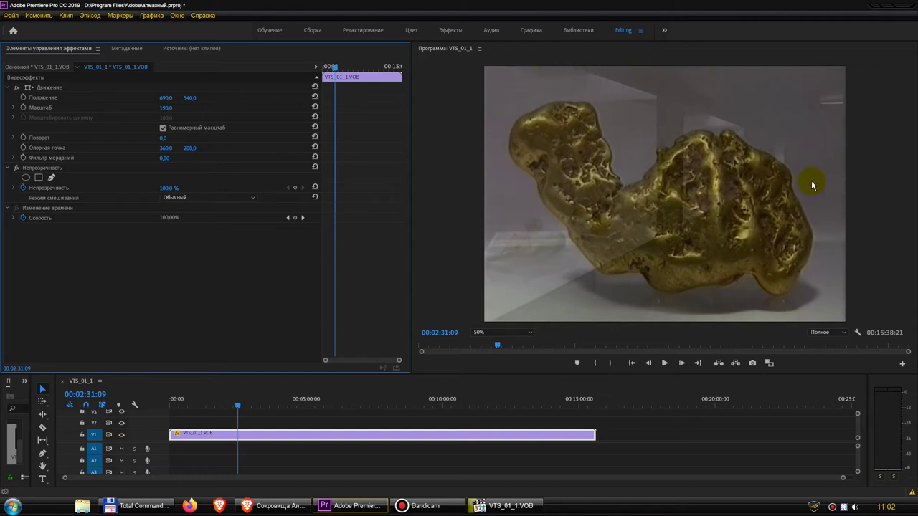
Set the scale of the selected VTS_01_1.VOB clip to 199
click(165, 108)
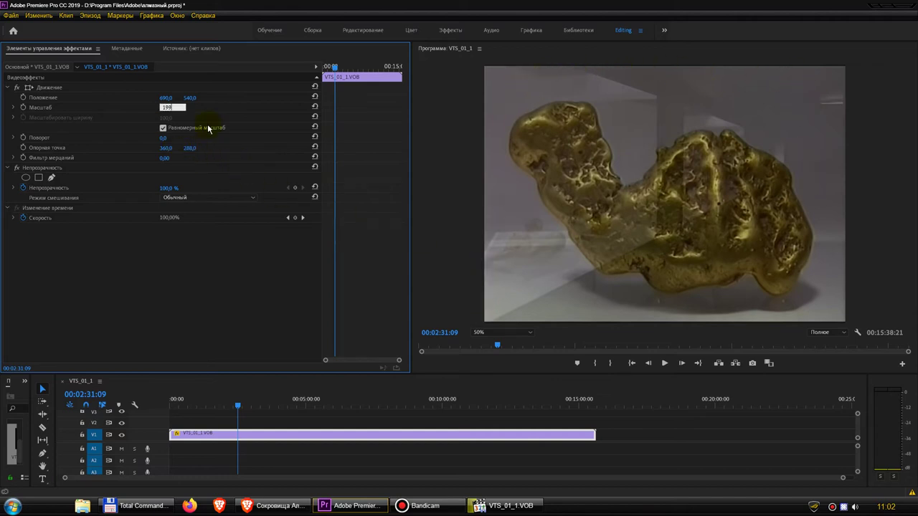
text(199)
key(Return)
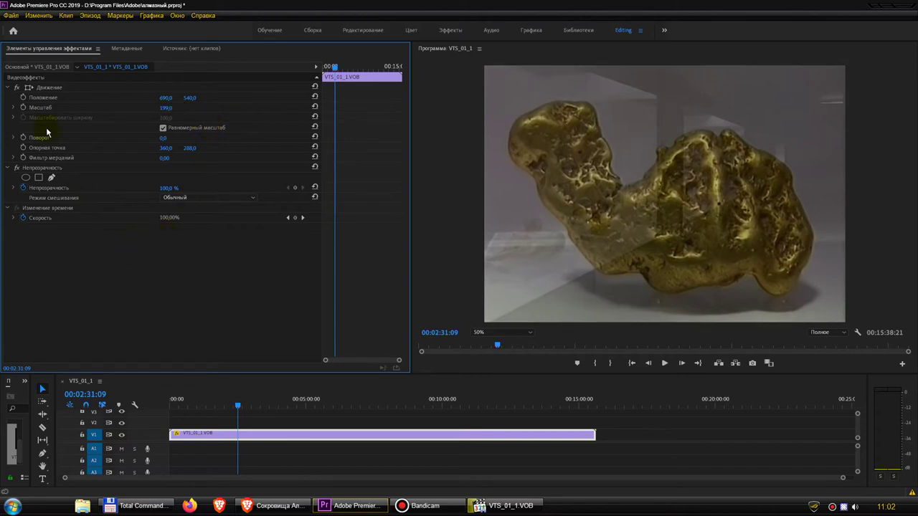
Try to open the media export settings for the resized sequence
click(12, 16)
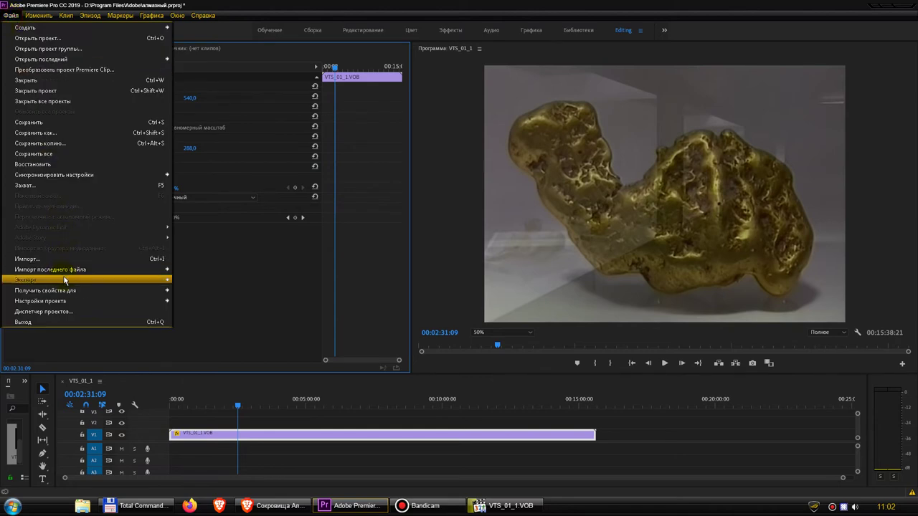
click(184, 280)
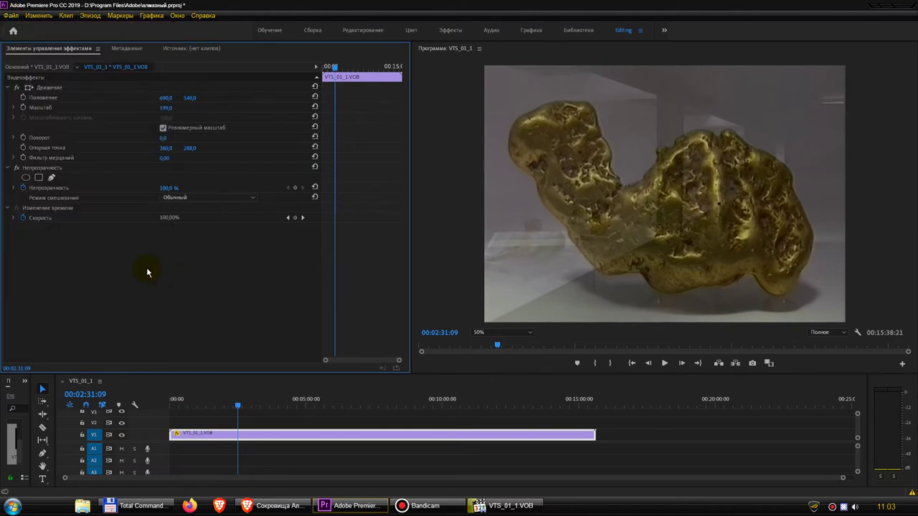
click(10, 16)
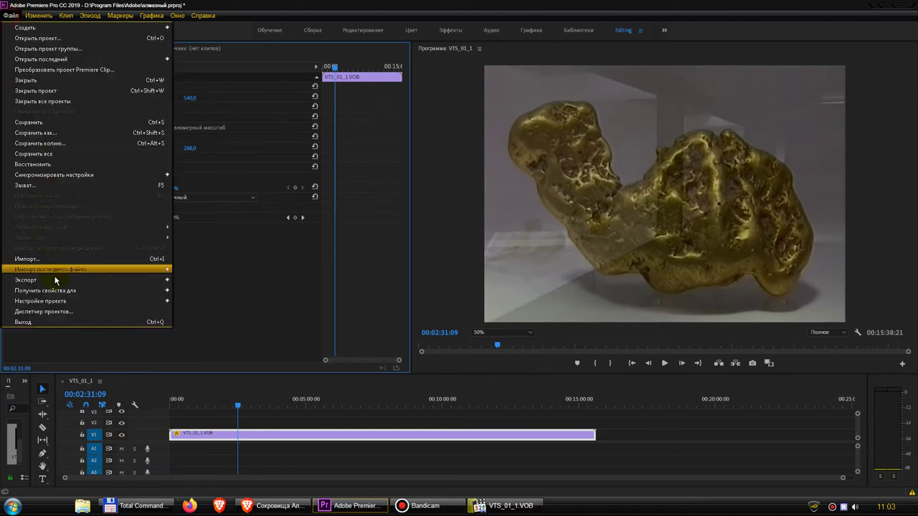
mouse_move(107, 279)
click(205, 281)
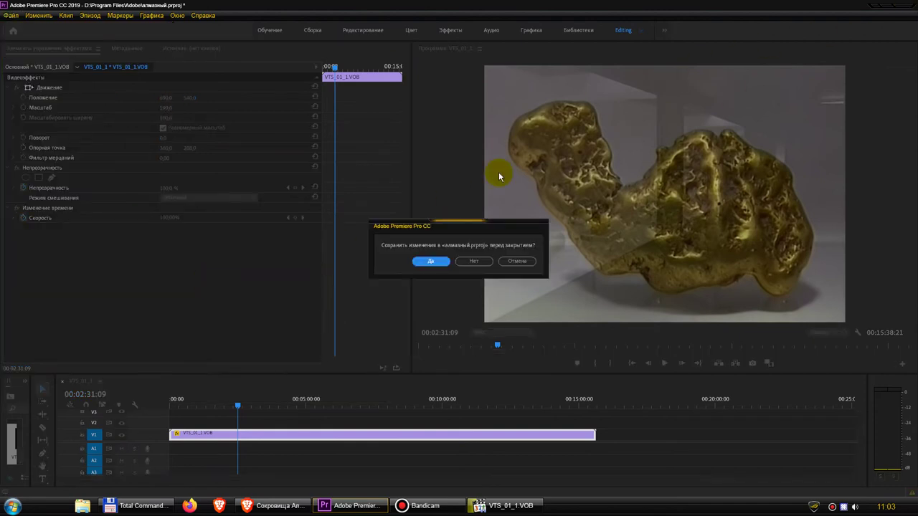
Save the changes to алмазный.prproj on closing and reopen it from the recent projects
click(442, 265)
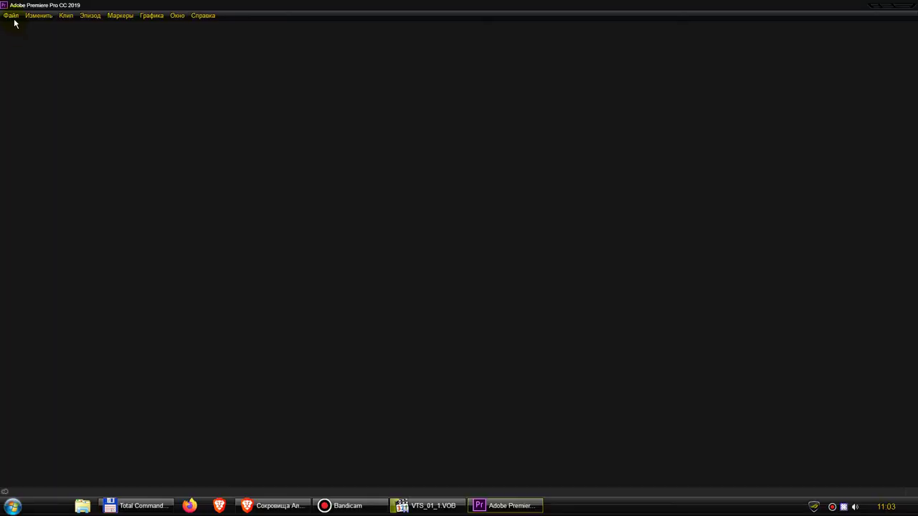
click(13, 20)
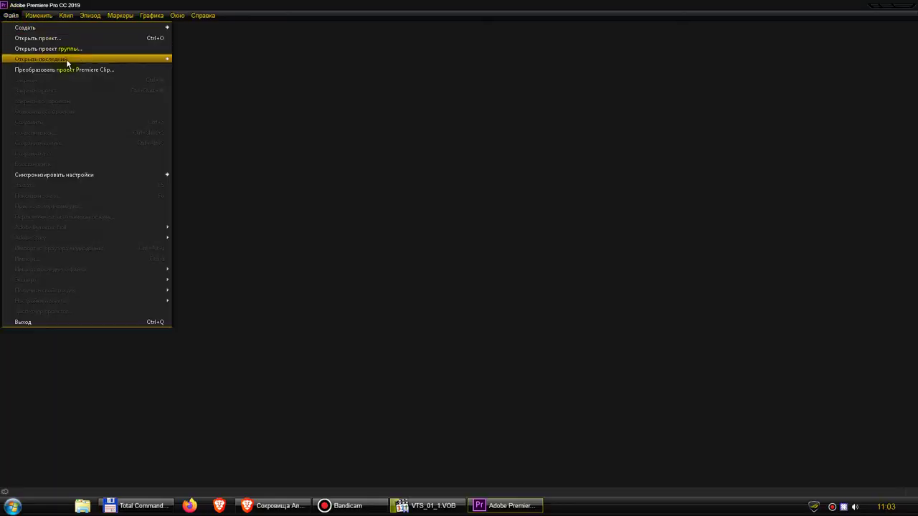
mouse_move(119, 62)
click(217, 59)
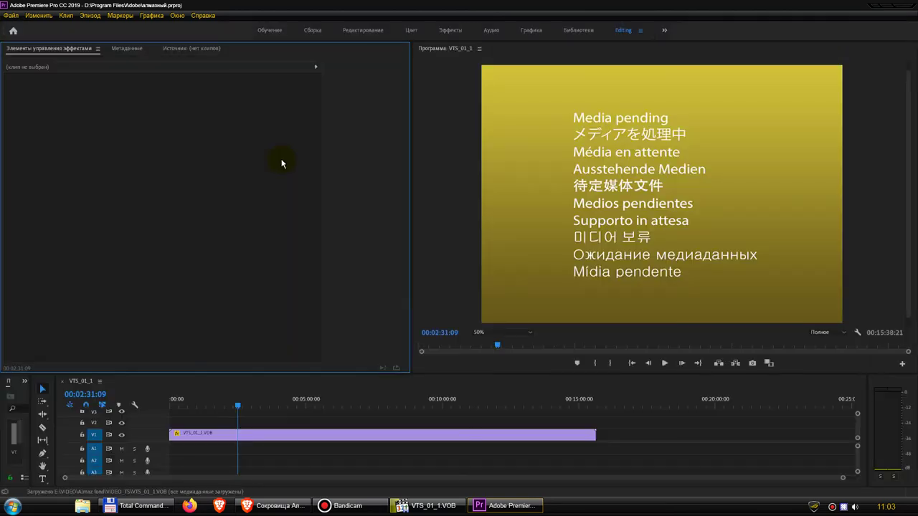
Try to open the media export settings in the reopened project
click(10, 16)
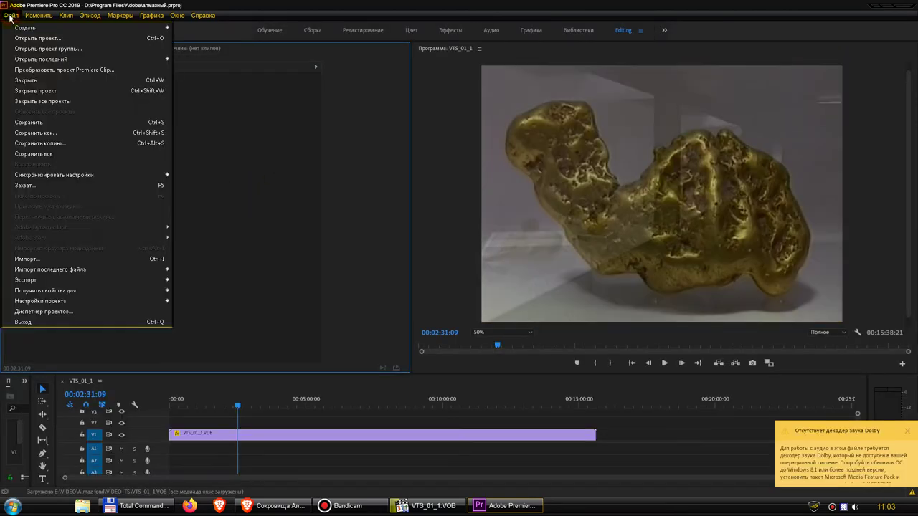
mouse_move(123, 281)
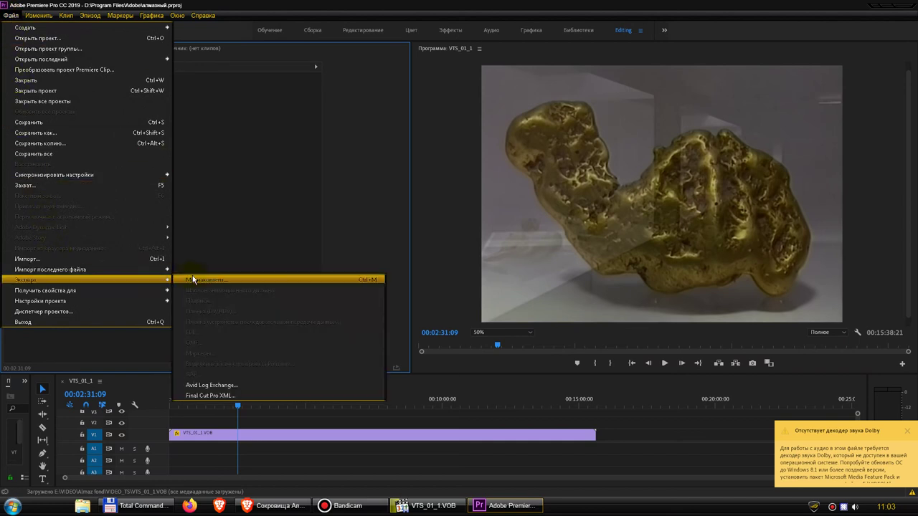
click(192, 281)
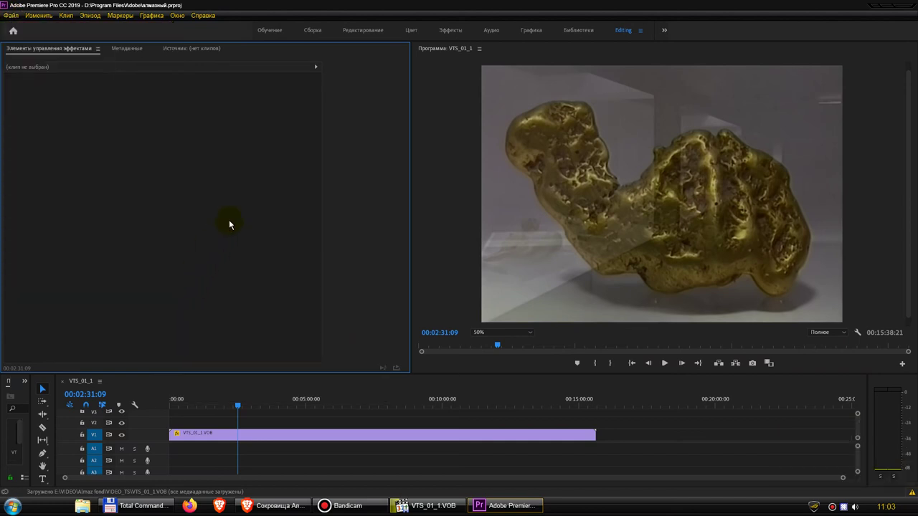
click(11, 16)
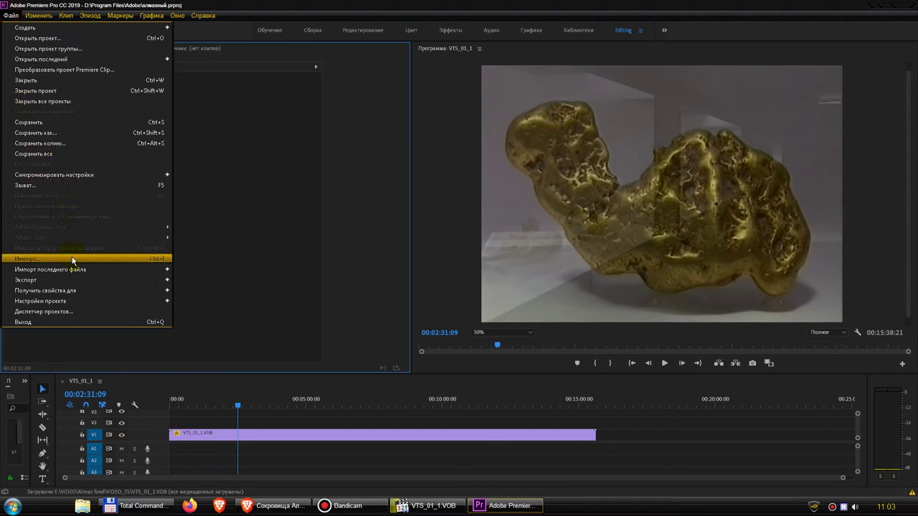
mouse_move(140, 281)
click(192, 282)
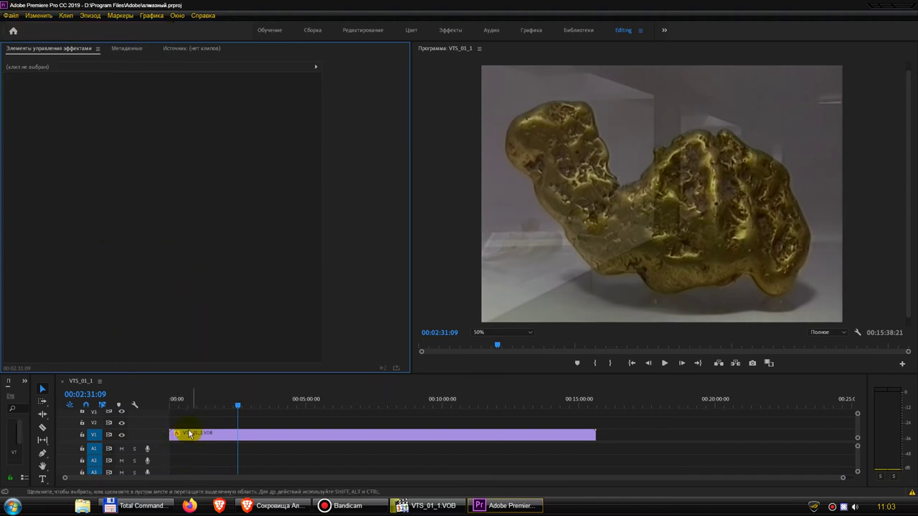
Activate the VTS_01_1 sequence at 00:01:17:20, open its media export settings and disable audio export
click(205, 404)
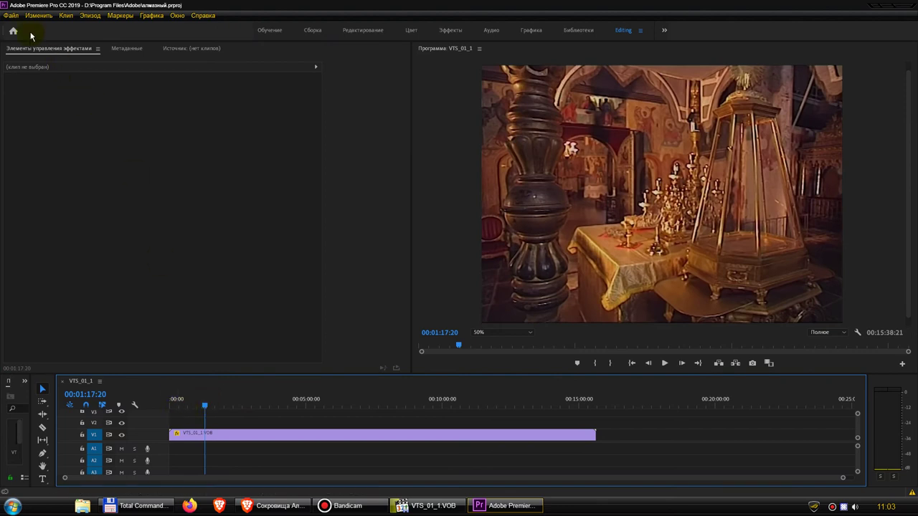
click(11, 16)
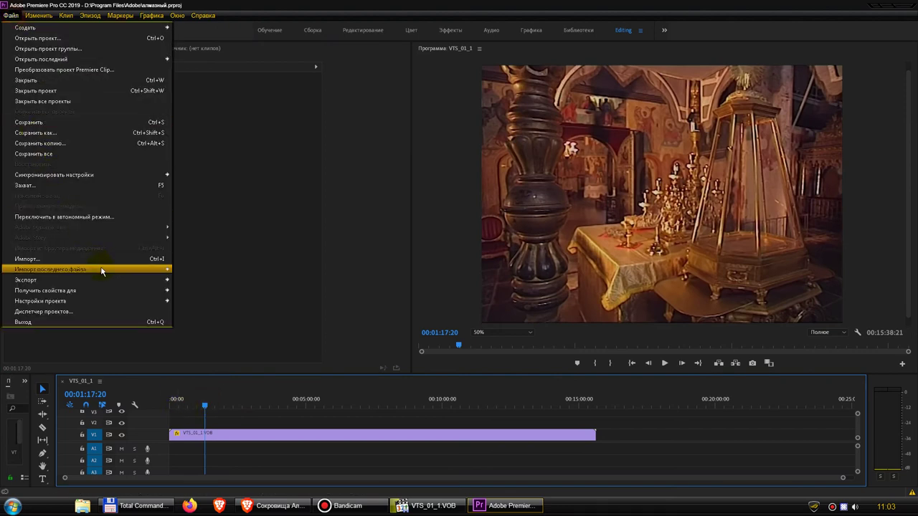
mouse_move(119, 281)
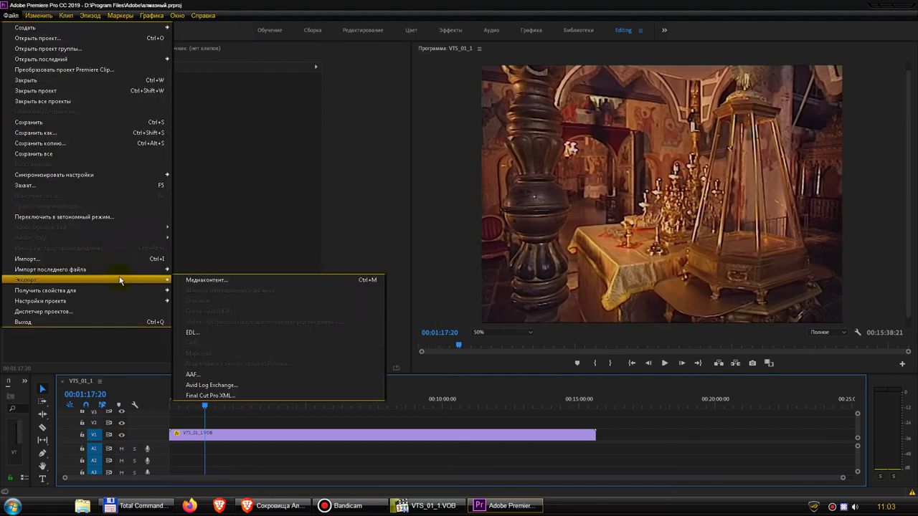
click(200, 280)
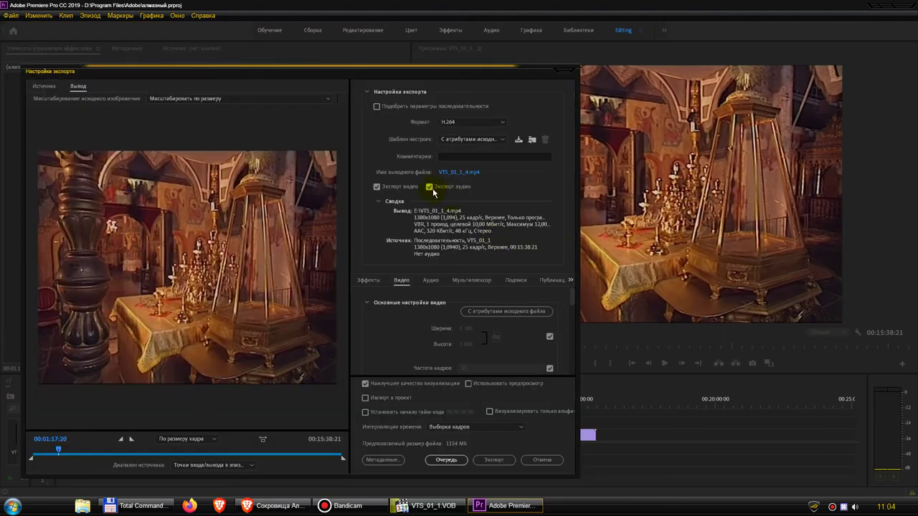
click(430, 188)
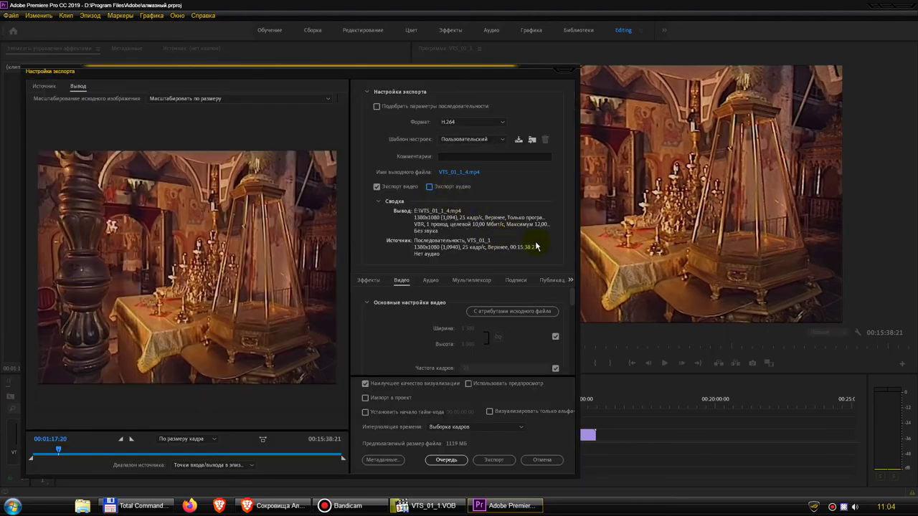
Set the bitrate encoding to CBR with a 62.5 Mbps target and start exporting VTS_01_1_4.mp4
drag(571, 305, 573, 358)
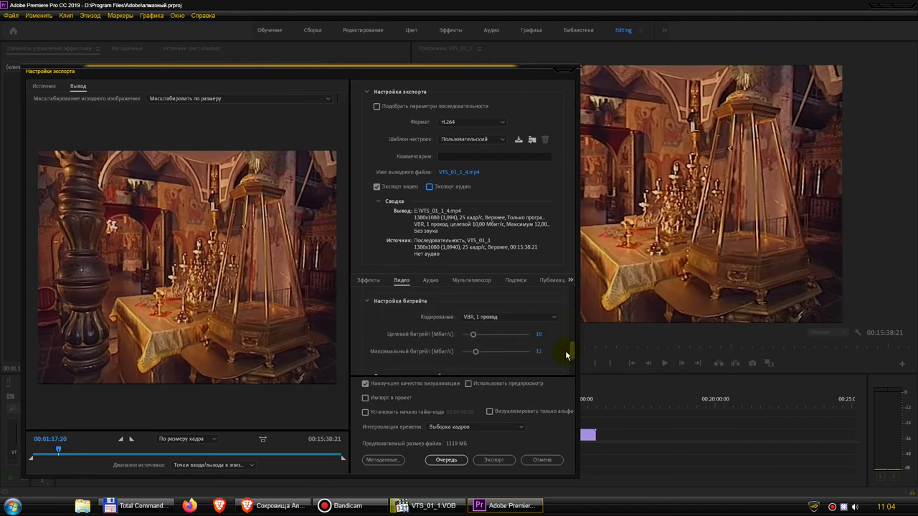
click(512, 320)
click(503, 332)
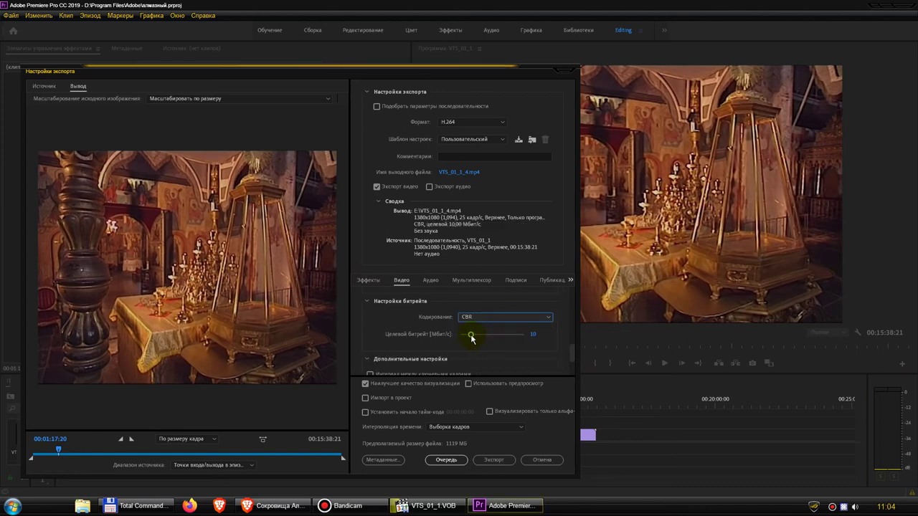
drag(470, 334, 524, 335)
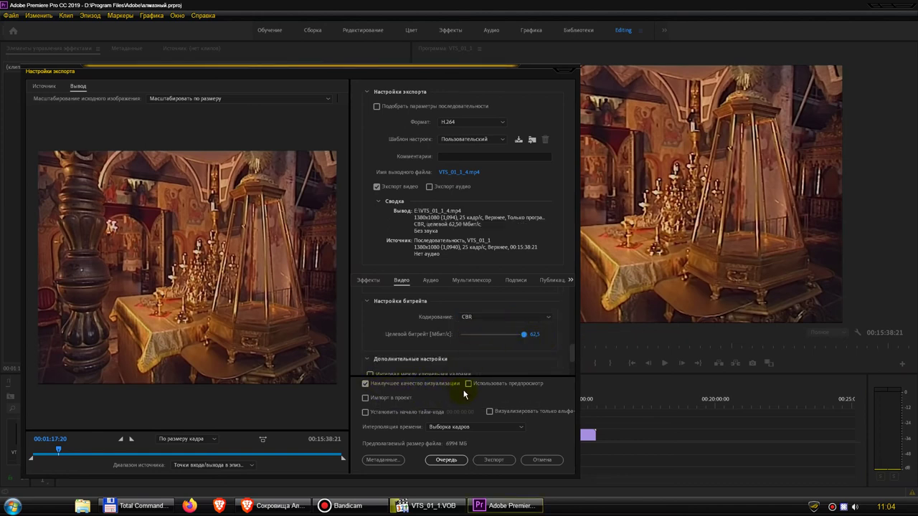
click(486, 464)
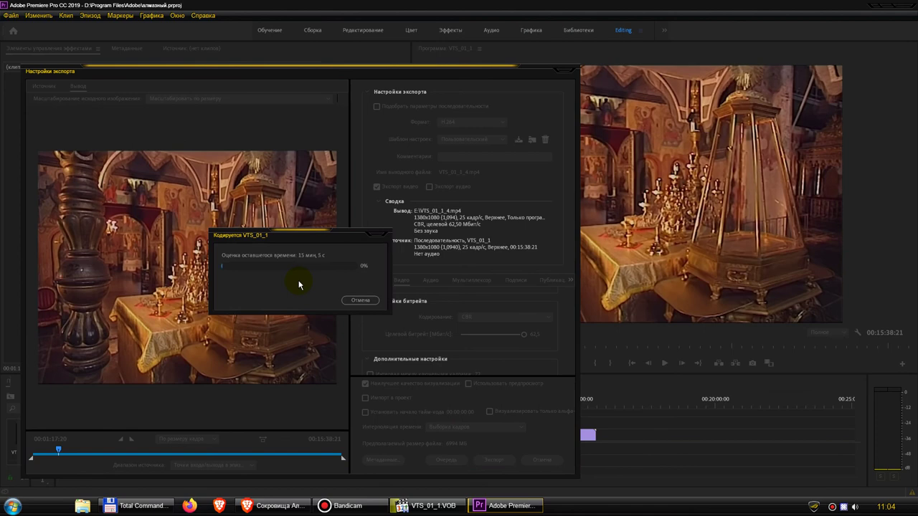
Cancel the running encode and close Premiere Pro
click(352, 301)
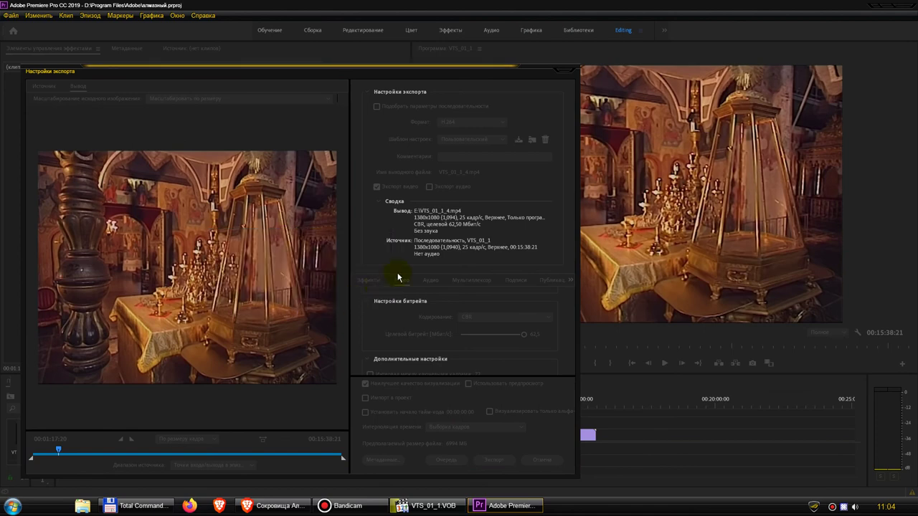
click(563, 75)
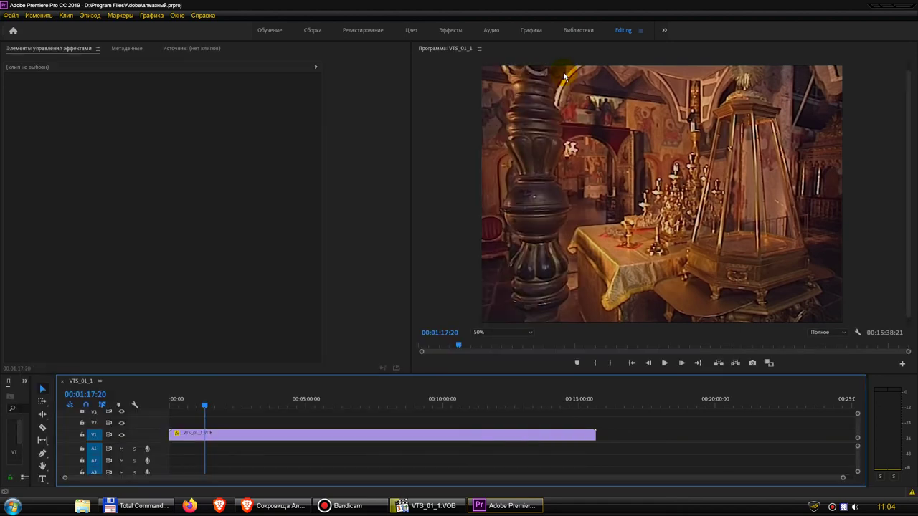
click(900, 5)
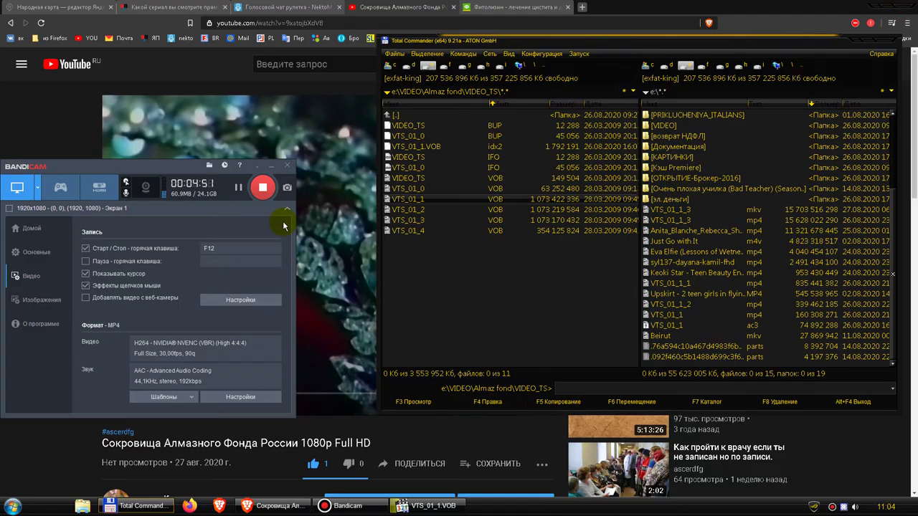
Switch to the browser and check the quality settings of the Алмазный Фонд video on YouTube
click(370, 7)
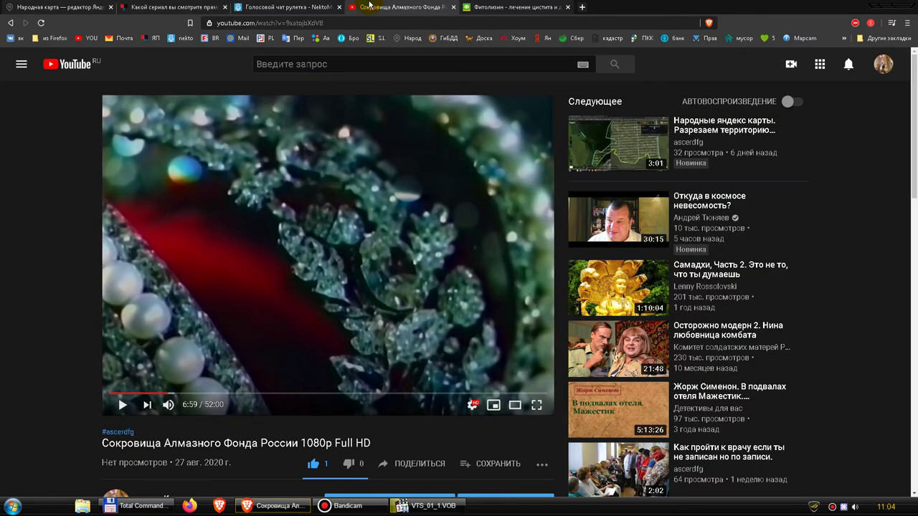
click(471, 406)
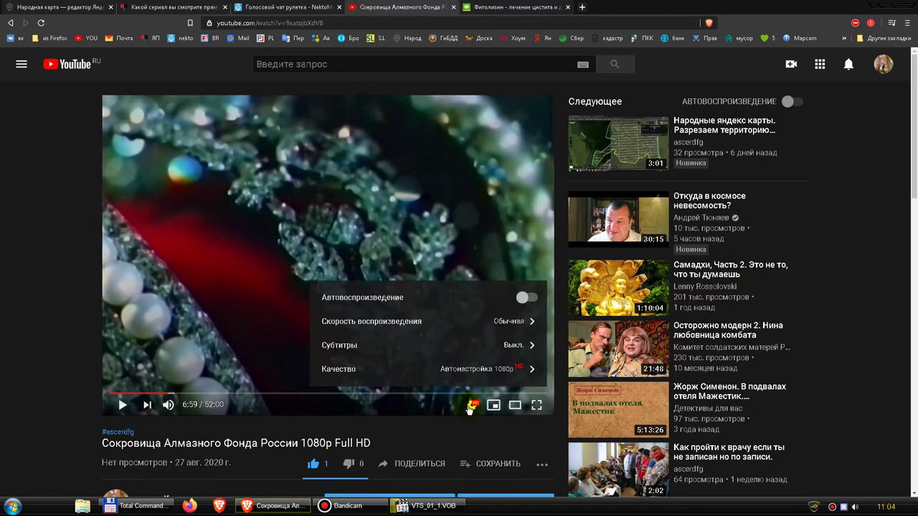
click(471, 408)
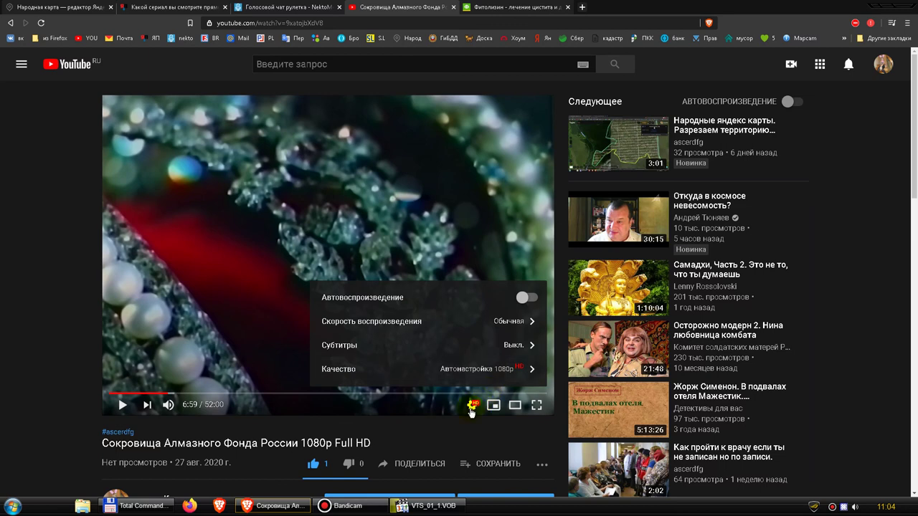